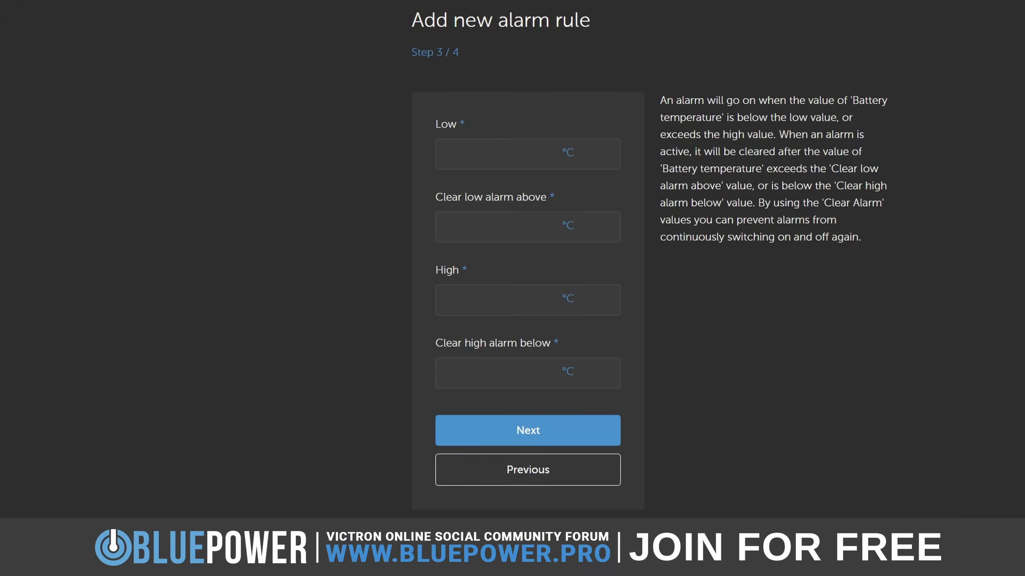
Step: Set the battery temperature alarm's Low value to 15 °C and Clear low alarm above to 20 °C
{"action": "left_click", "coordinate": [526, 154]}
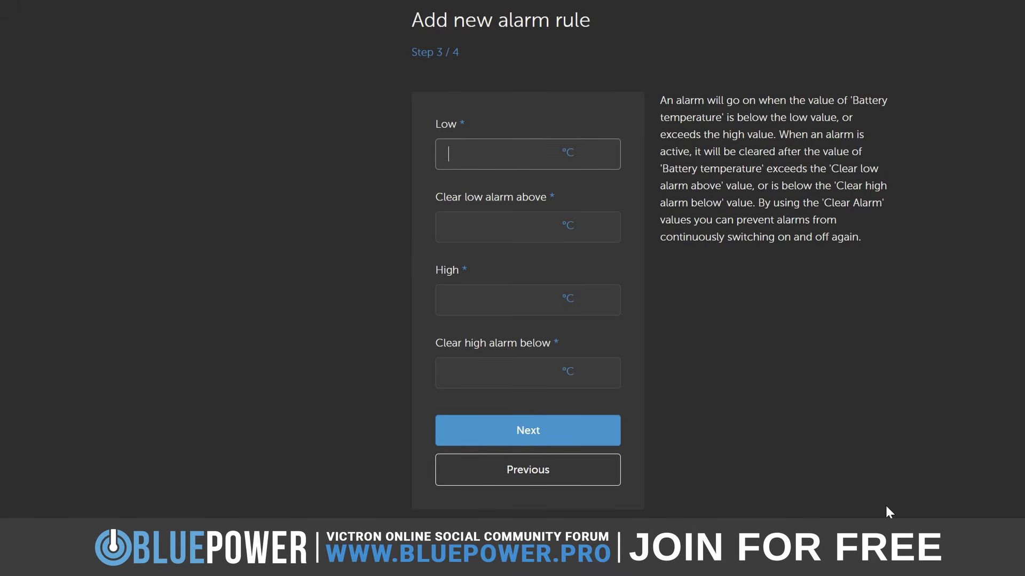
{"action": "type", "text": "5"}
{"action": "key", "text": "BackSpace"}
{"action": "type", "text": "15"}
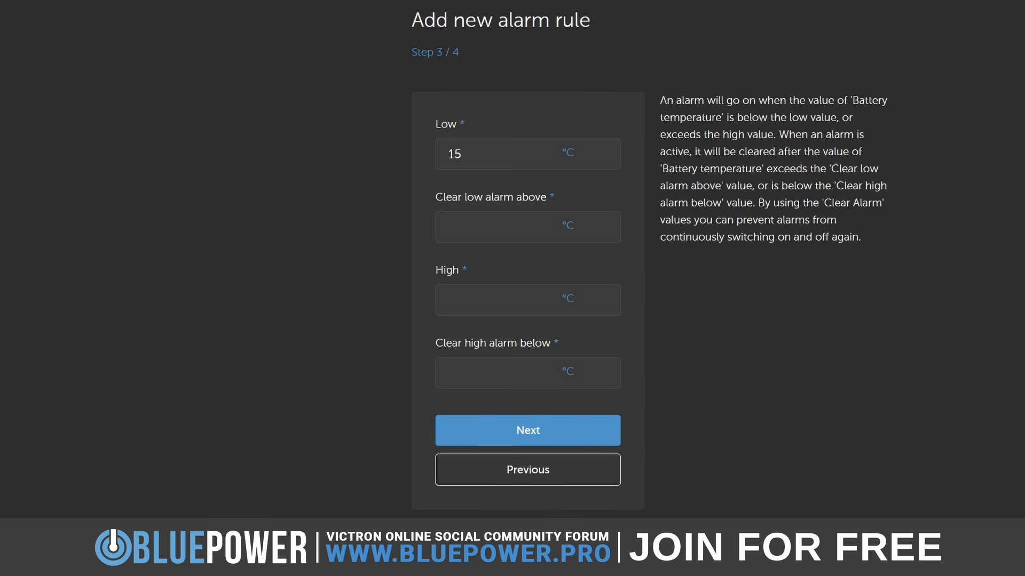
{"action": "left_click", "coordinate": [512, 227]}
{"action": "type", "text": "2"}
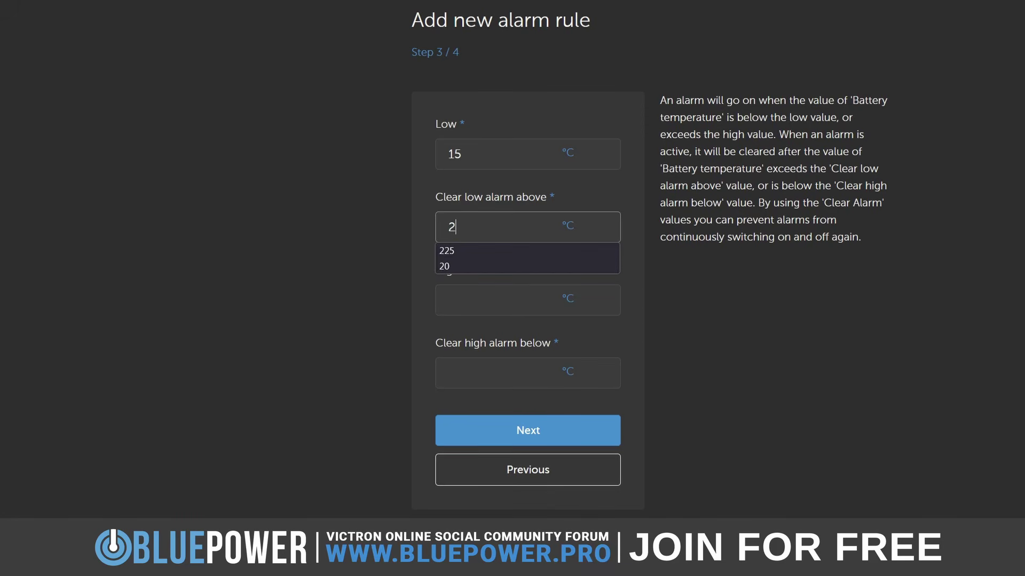
{"action": "type", "text": "0"}
{"action": "left_click", "coordinate": [895, 441]}
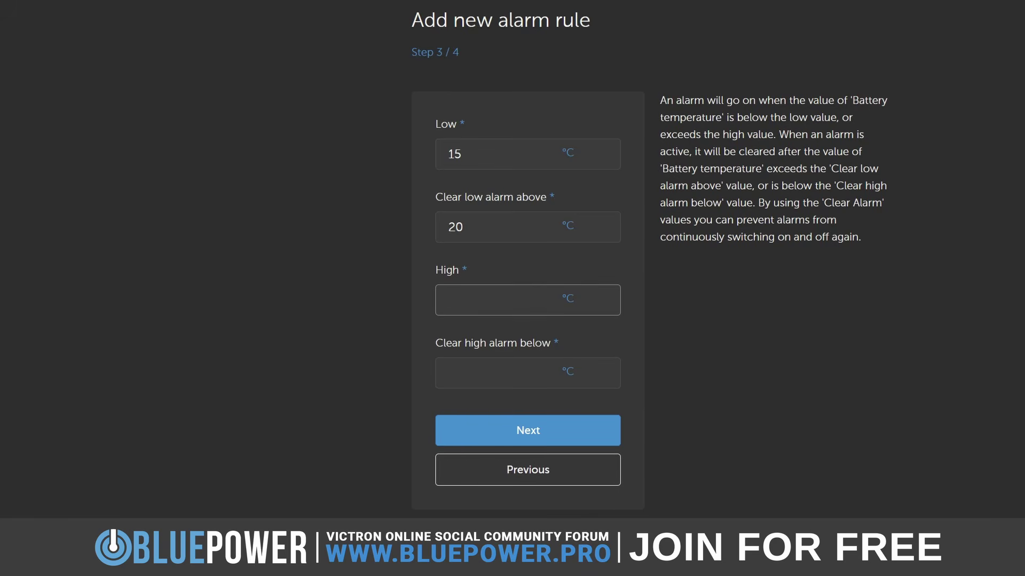
Step: Set the High value to 35 °C and Clear high alarm below to 25 °C, and continue to the last stage
{"action": "type", "text": "35"}
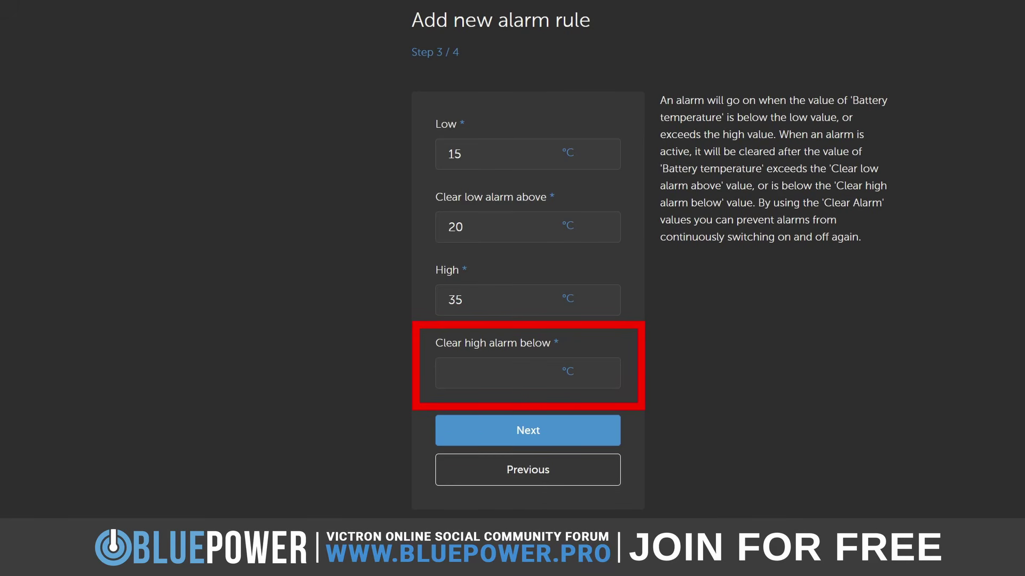
{"action": "left_click", "coordinate": [528, 373]}
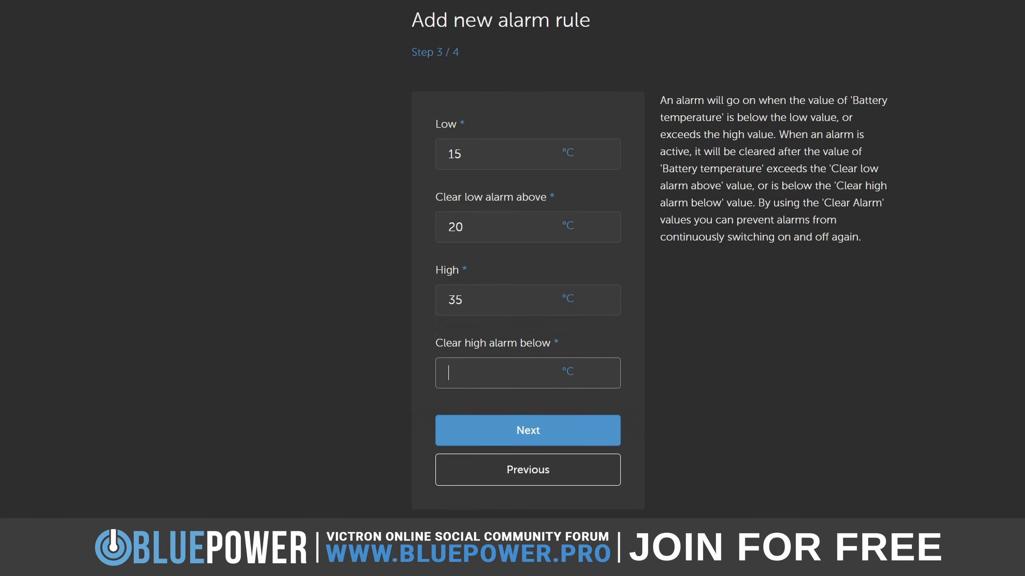
{"action": "type", "text": "25"}
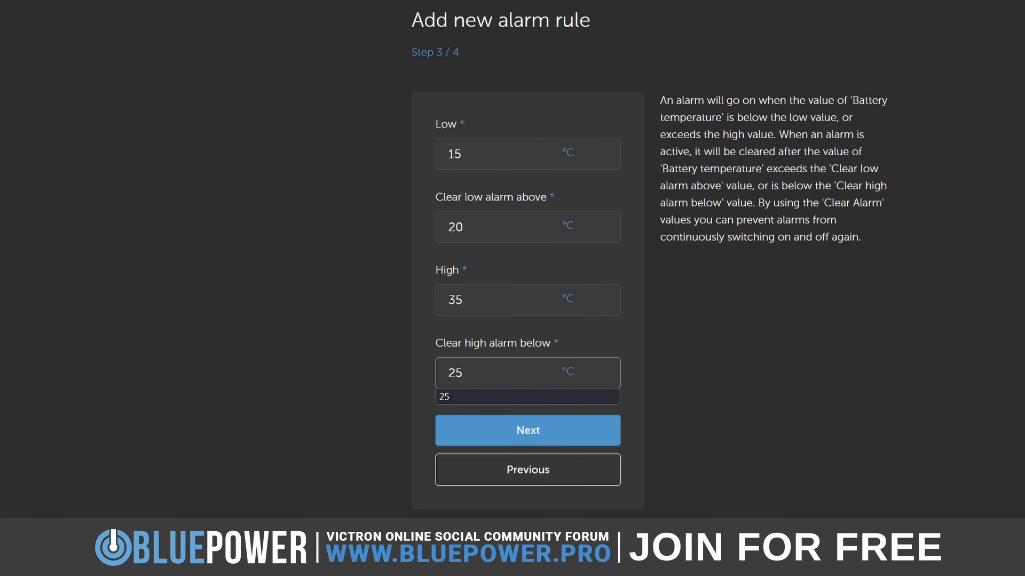
{"action": "key", "text": "Tab"}
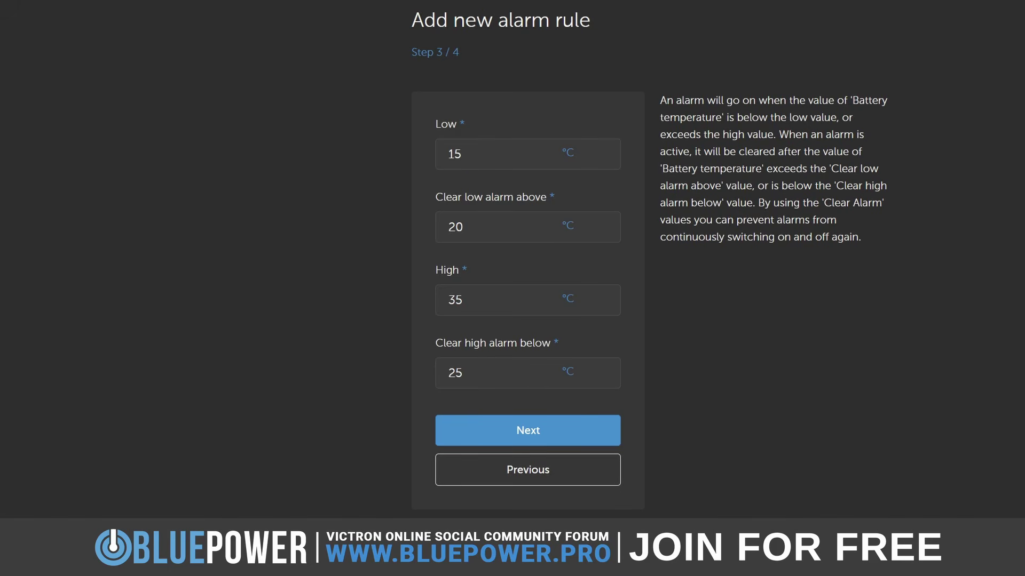
{"action": "left_click", "coordinate": [563, 435]}
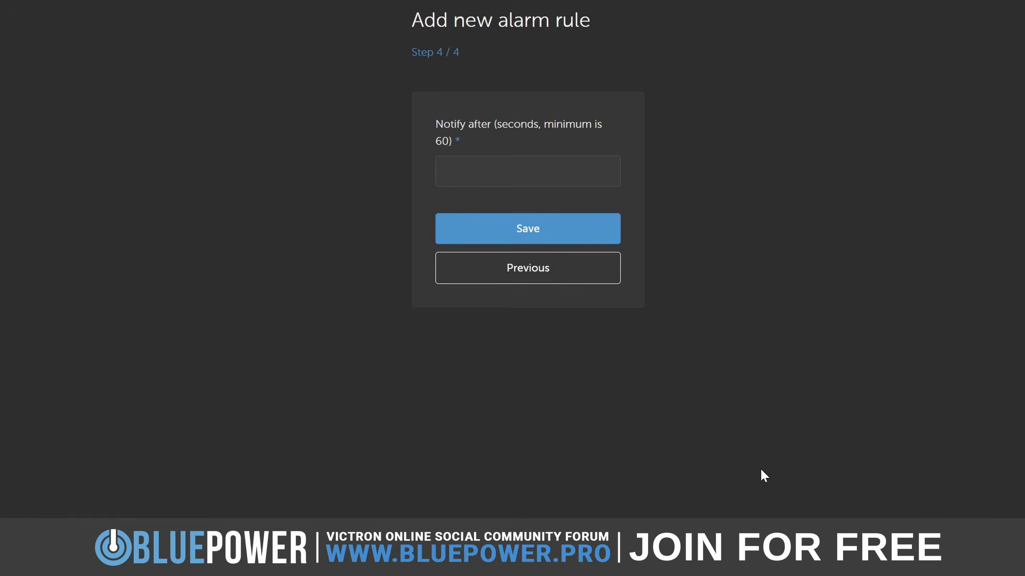
Step: Set the notification delay to 60 seconds and save the battery temperature alarm rule
{"action": "left_click", "coordinate": [565, 185]}
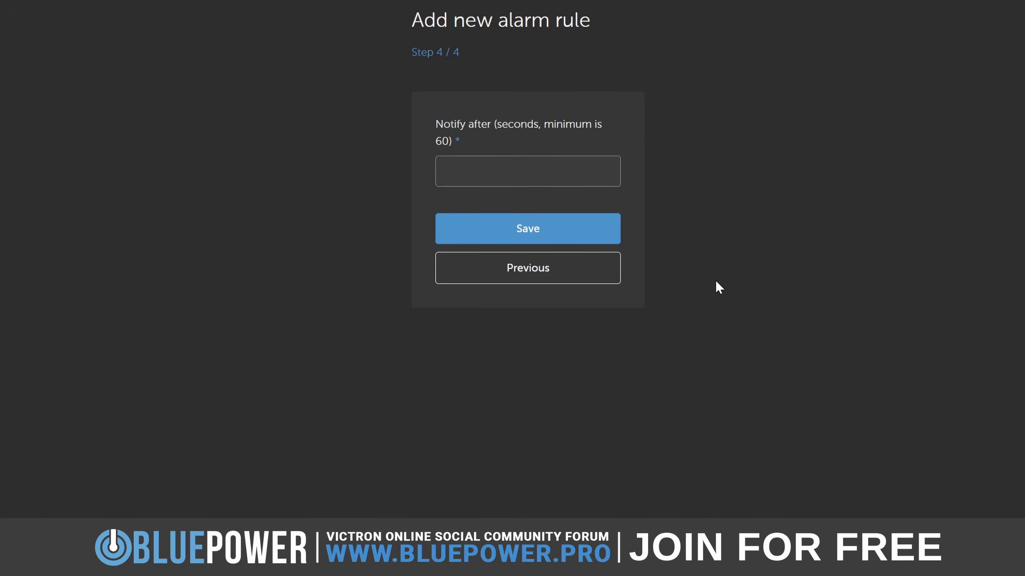
{"action": "type", "text": "60"}
{"action": "left_click", "coordinate": [722, 266]}
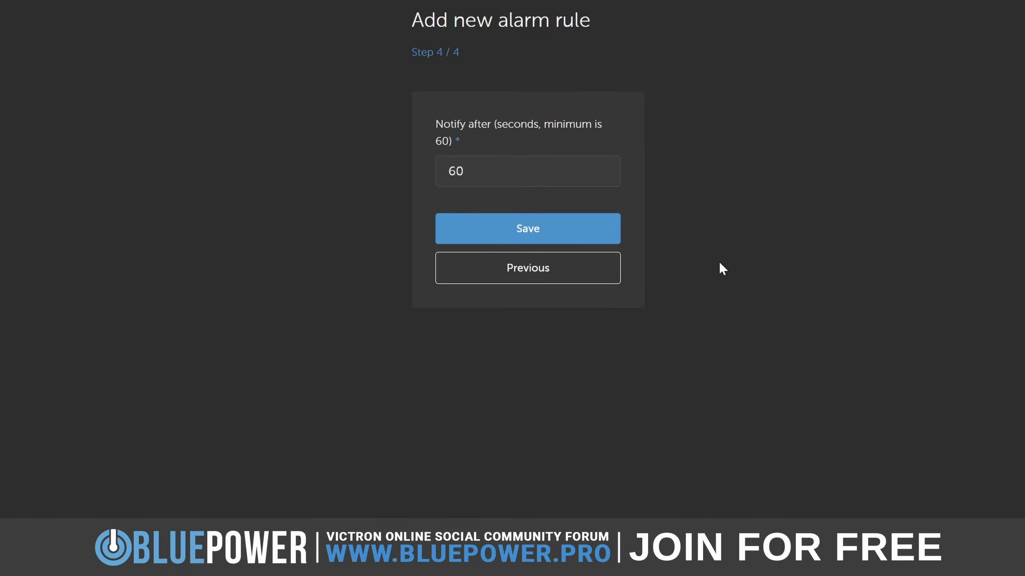
{"action": "left_click", "coordinate": [585, 240]}
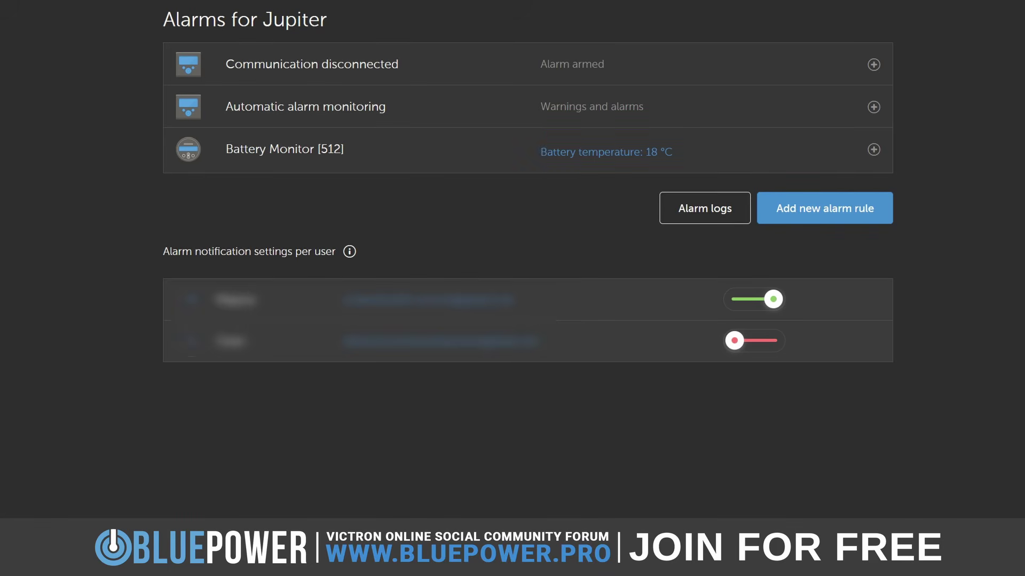
Step: Expand the saved battery temperature alarm rule and change its Low value to 5 °C
{"action": "left_click", "coordinate": [724, 156]}
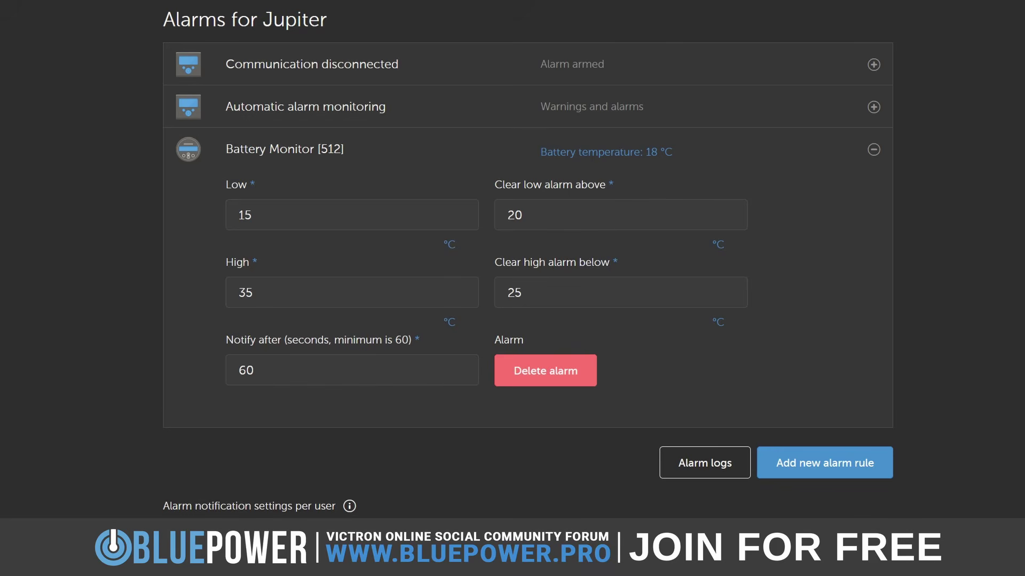
{"action": "left_click", "coordinate": [245, 216]}
{"action": "double_click", "coordinate": [245, 215]}
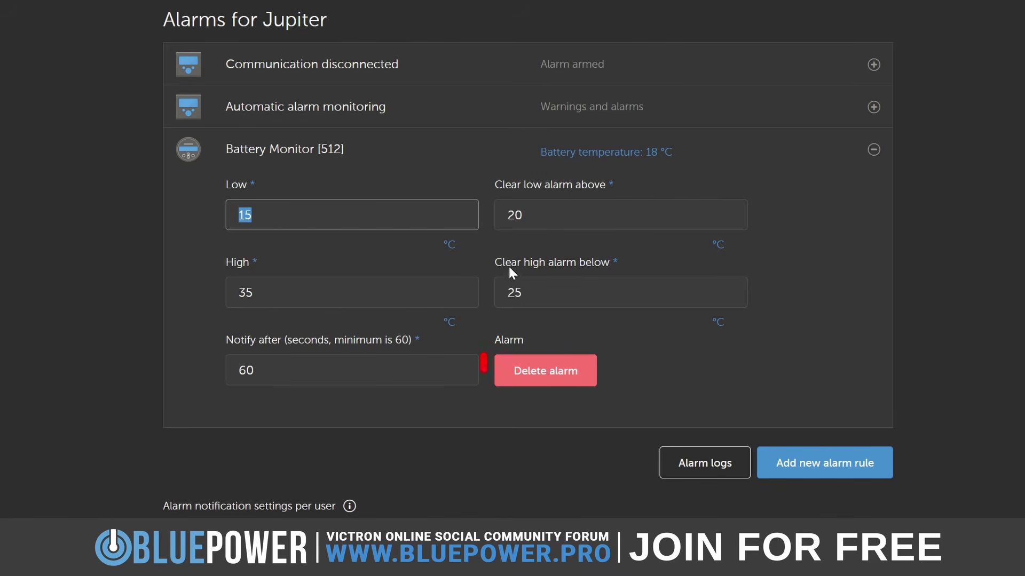
{"action": "type", "text": "5"}
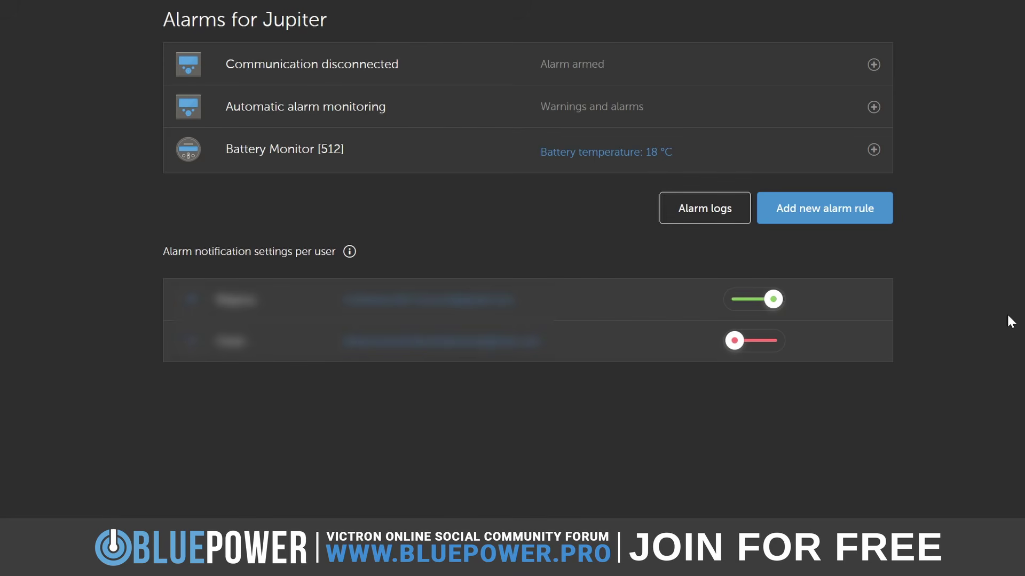
Step: Start a new alarm rule for the device BlueNova battery [512] and continue to the parameter choice
{"action": "left_click", "coordinate": [856, 214]}
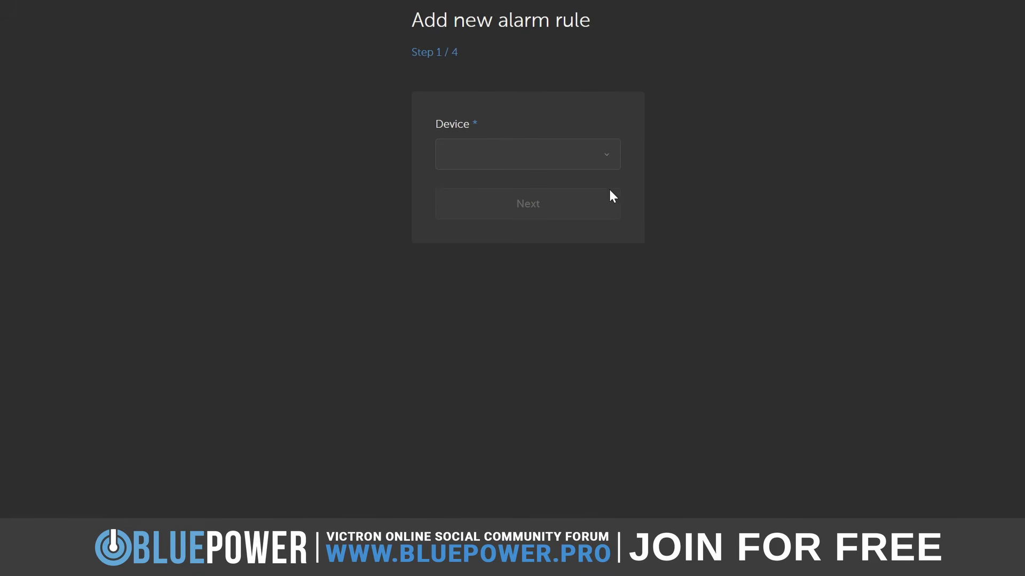
{"action": "left_click", "coordinate": [601, 161]}
{"action": "left_click", "coordinate": [579, 310]}
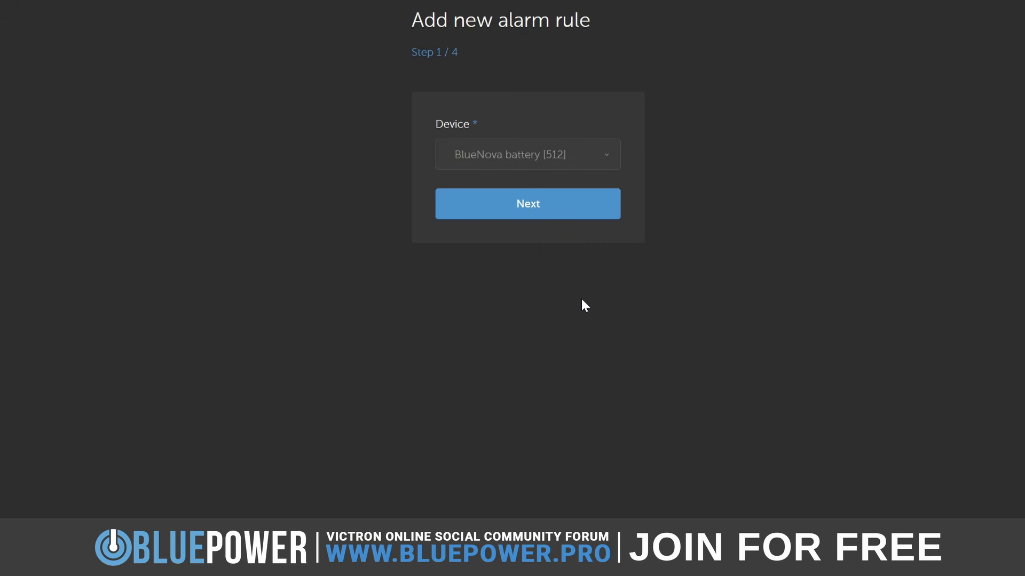
{"action": "left_click", "coordinate": [553, 209]}
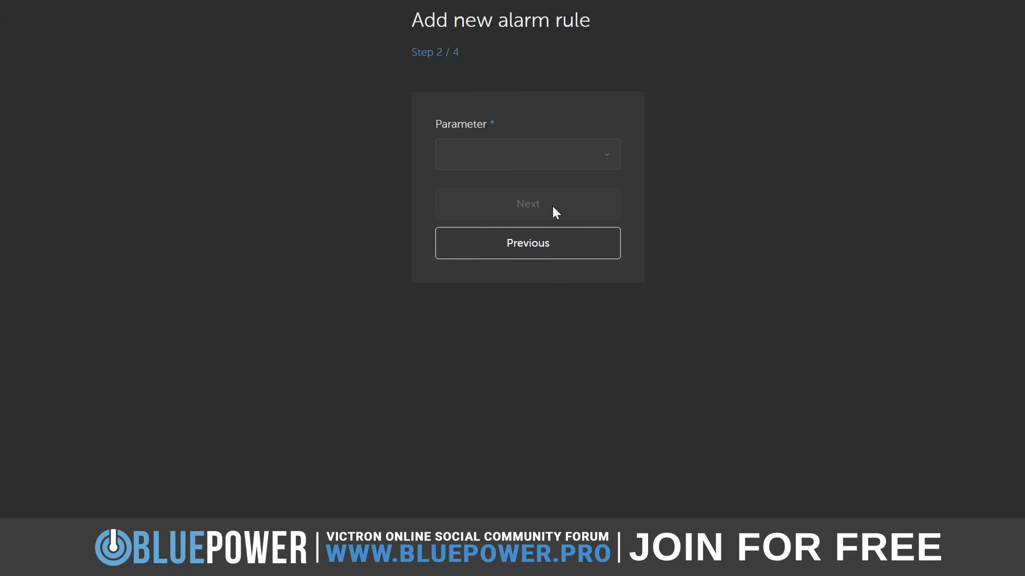
Step: Find and choose State of charge as the alarm parameter, and continue to the threshold values
{"action": "left_click", "coordinate": [551, 160]}
{"action": "type", "text": "state"}
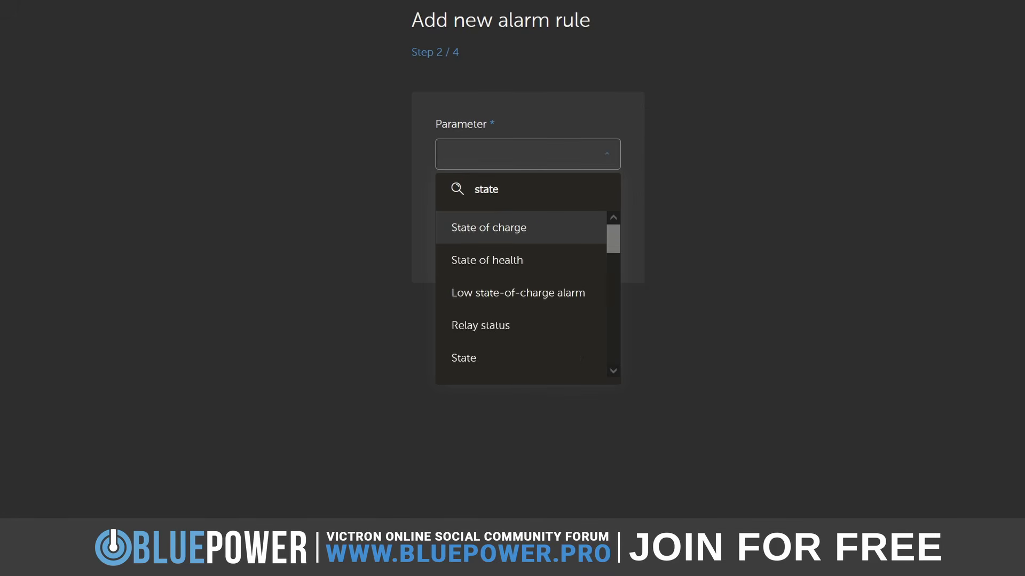
{"action": "left_click", "coordinate": [549, 226]}
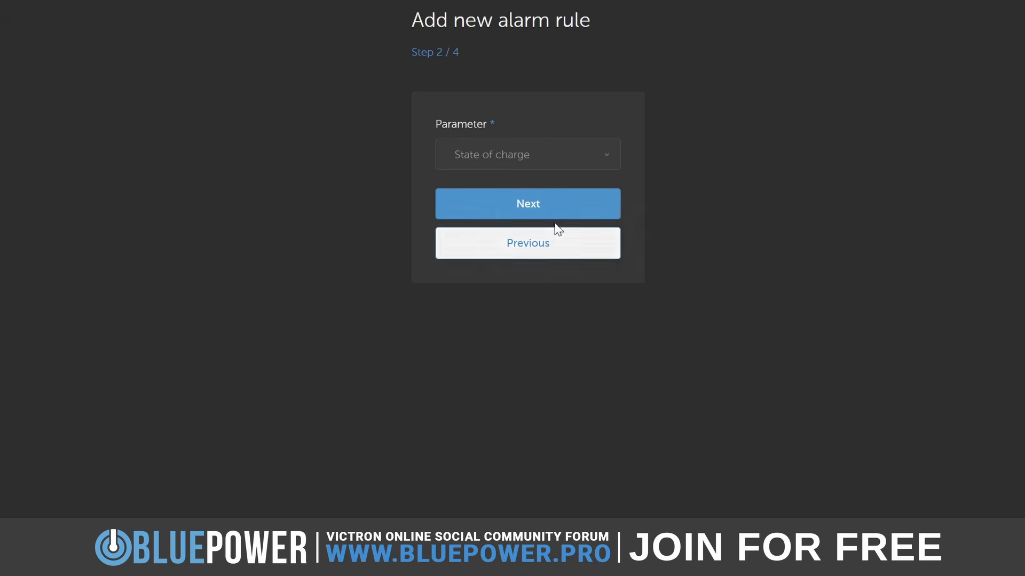
{"action": "left_click", "coordinate": [558, 209]}
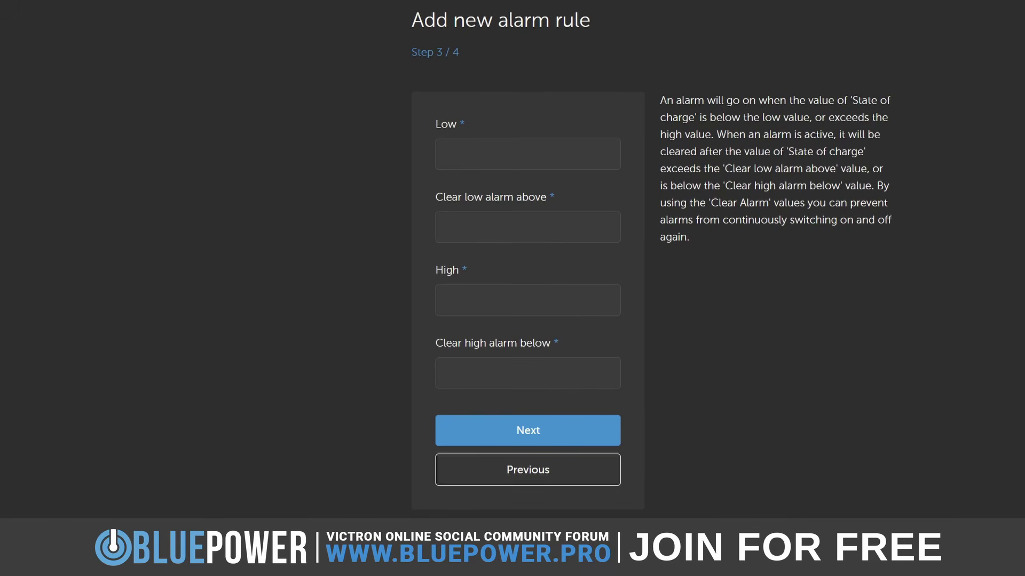
Step: Set the state of charge alarm's Low value to 30 and Clear low alarm above to 40
{"action": "left_click", "coordinate": [528, 154]}
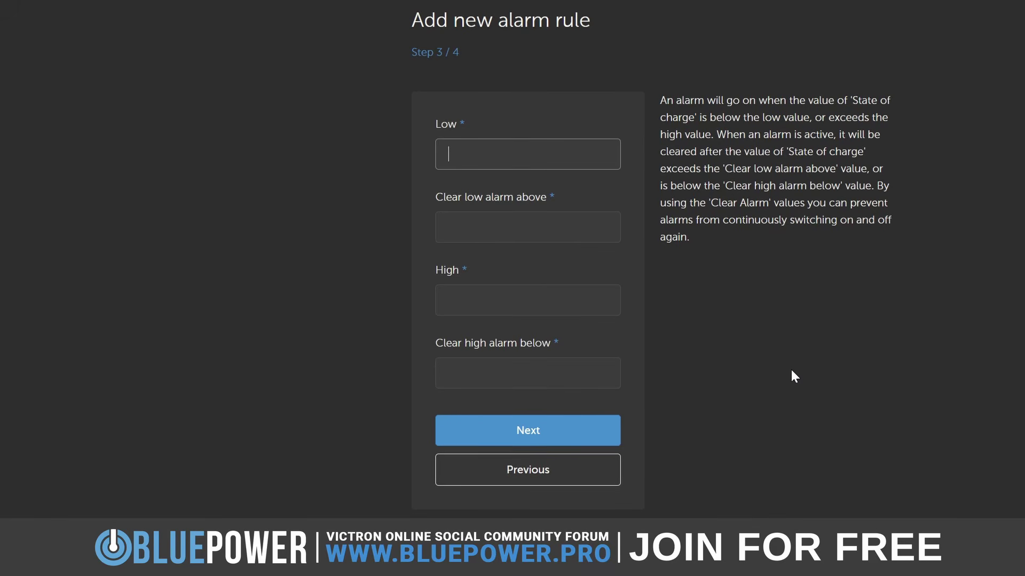
{"action": "type", "text": "30"}
{"action": "key", "text": "Tab"}
{"action": "type", "text": "40"}
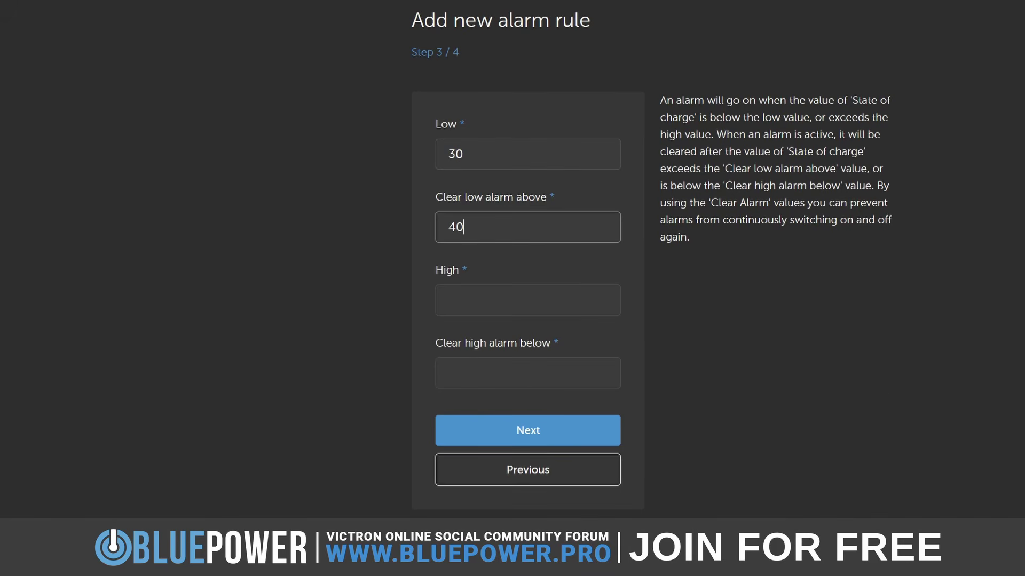
{"action": "left_click", "coordinate": [898, 436]}
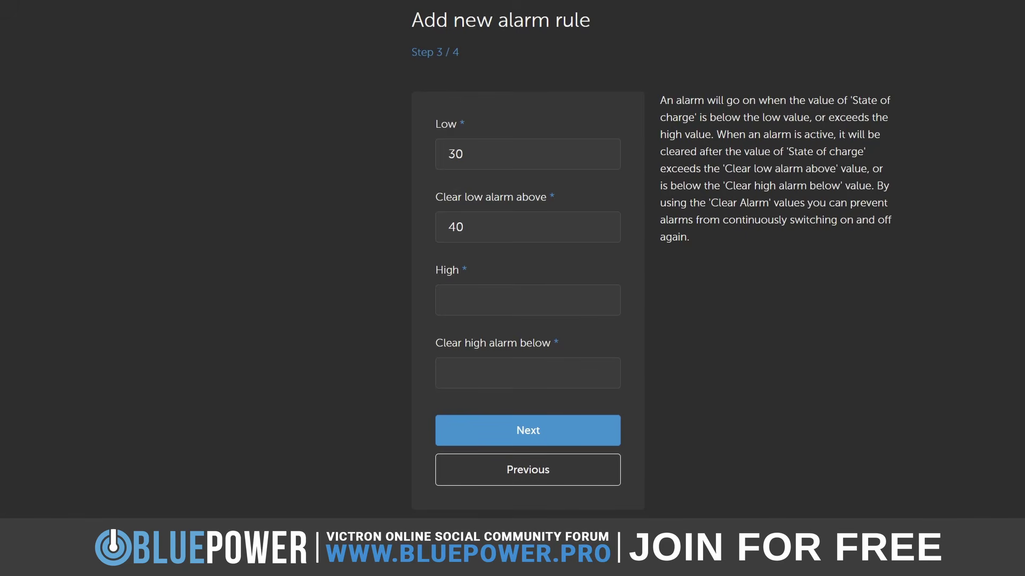
Step: Set the state of charge alarm's High value to 90 and Clear high alarm below to 85
{"action": "left_click", "coordinate": [527, 300]}
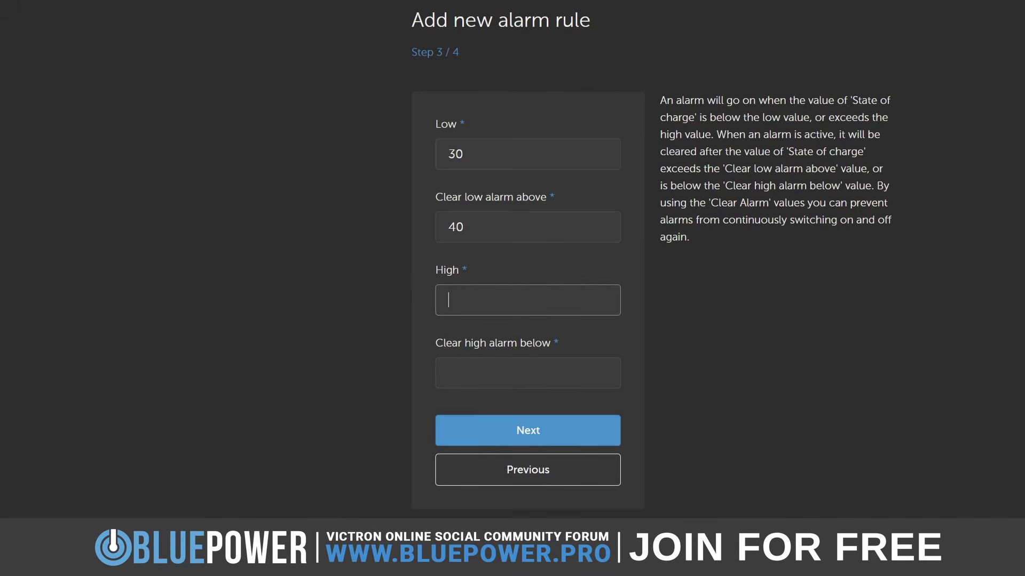
{"action": "type", "text": "90"}
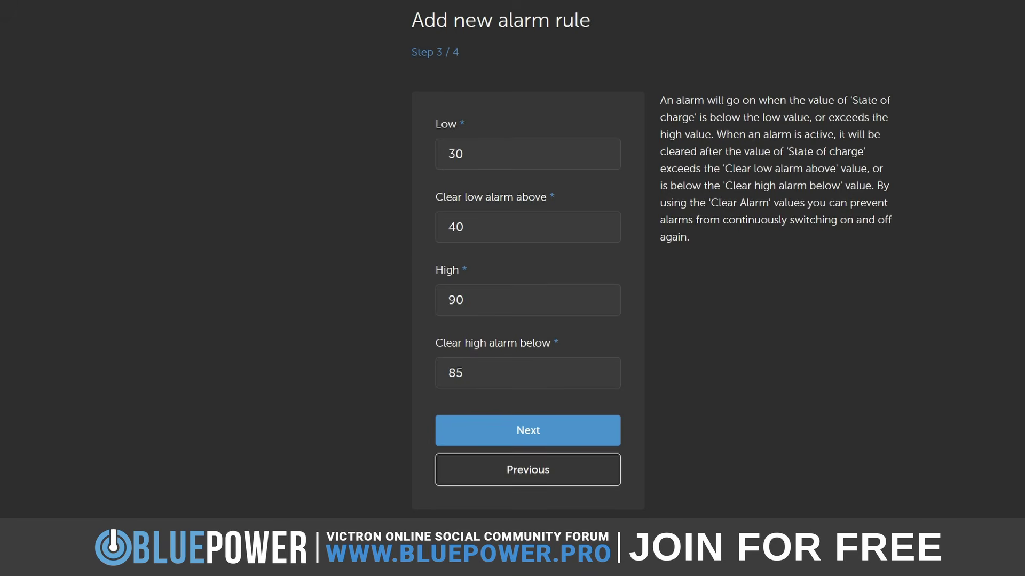
Step: Change the High value to 102 and Clear high alarm below to 101, and continue to the last stage
{"action": "double_click", "coordinate": [460, 301]}
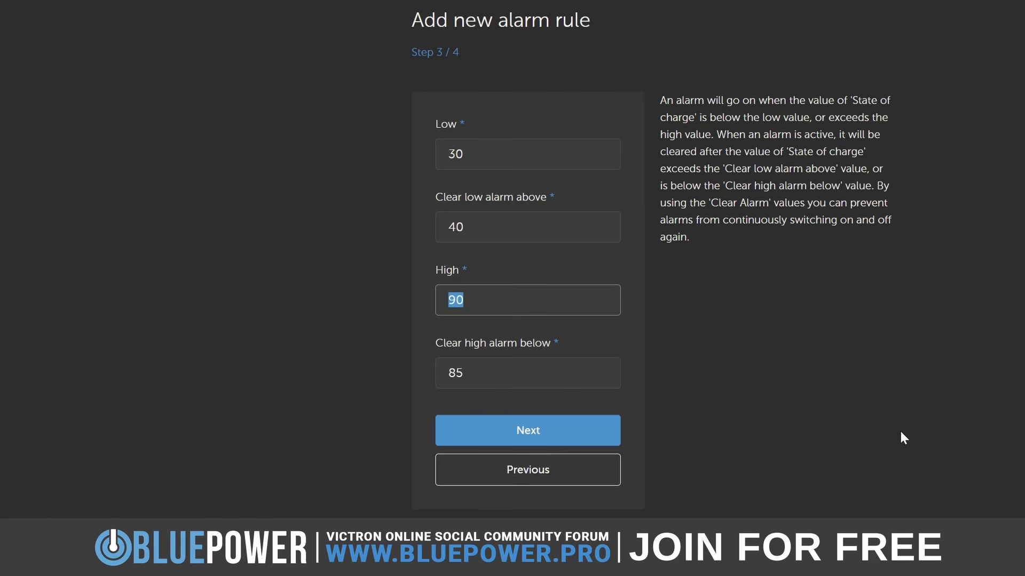
{"action": "type", "text": "102"}
{"action": "key", "text": "Tab"}
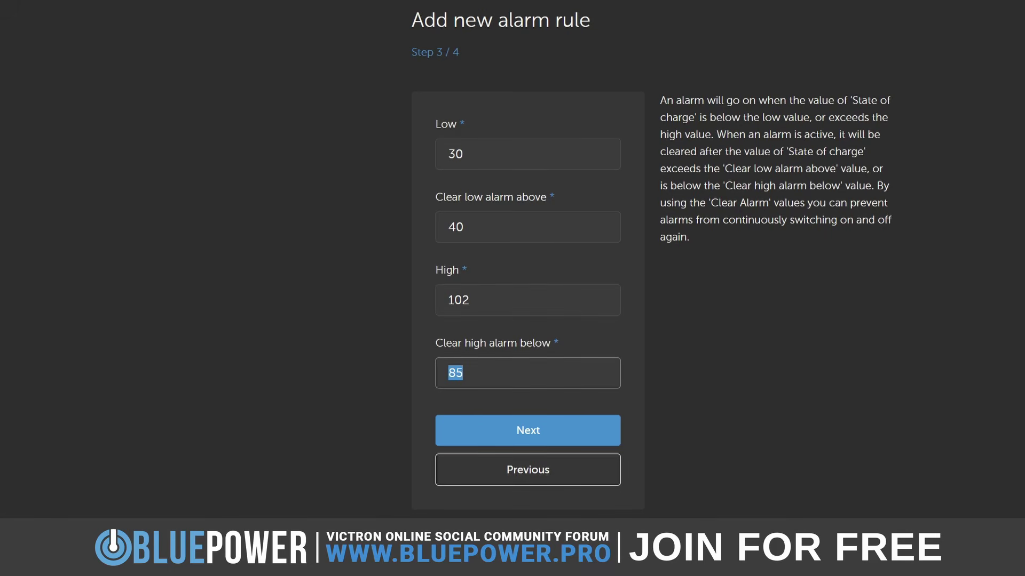
{"action": "type", "text": "101"}
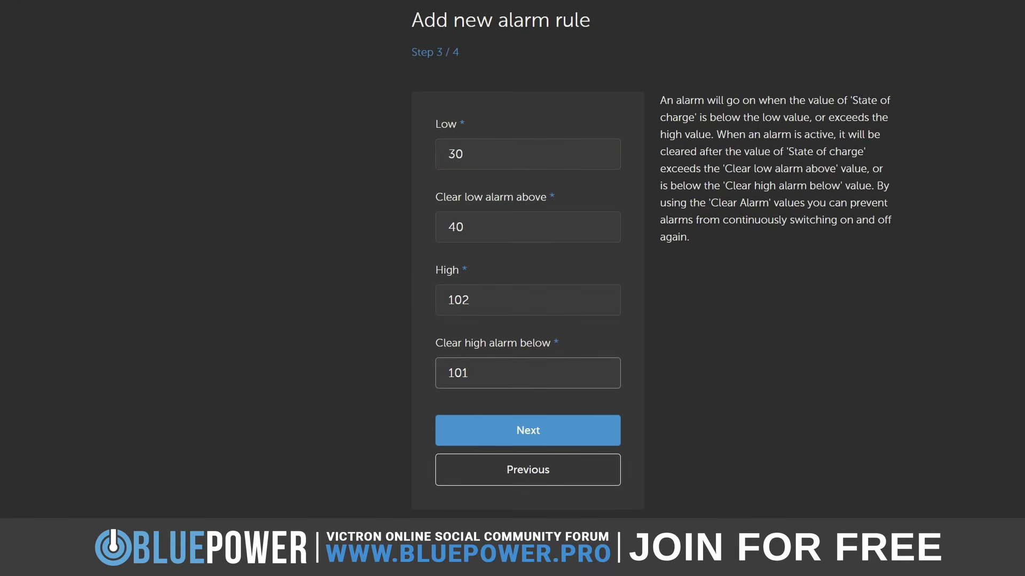
{"action": "key", "text": "Tab"}
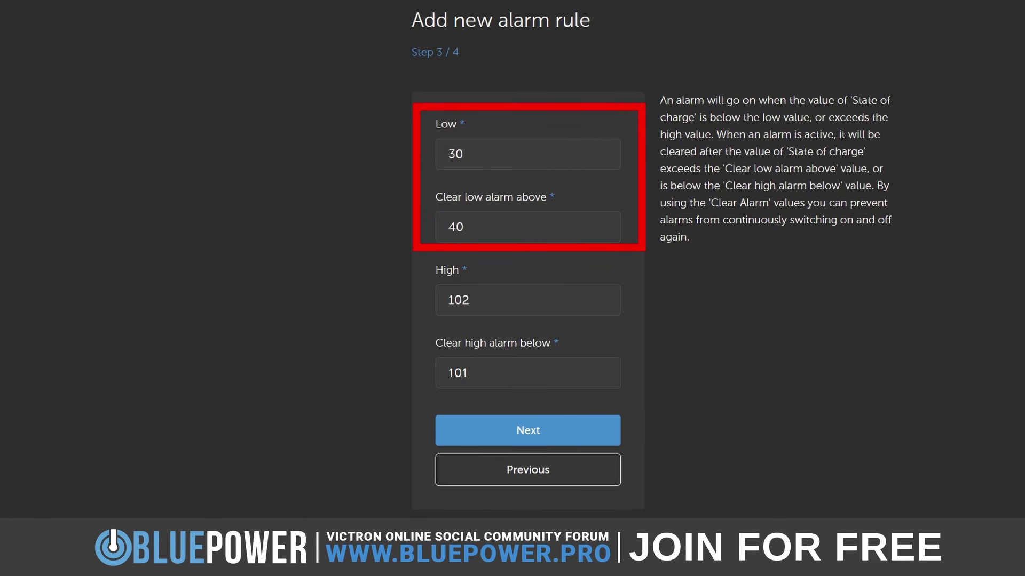
{"action": "left_click", "coordinate": [603, 434]}
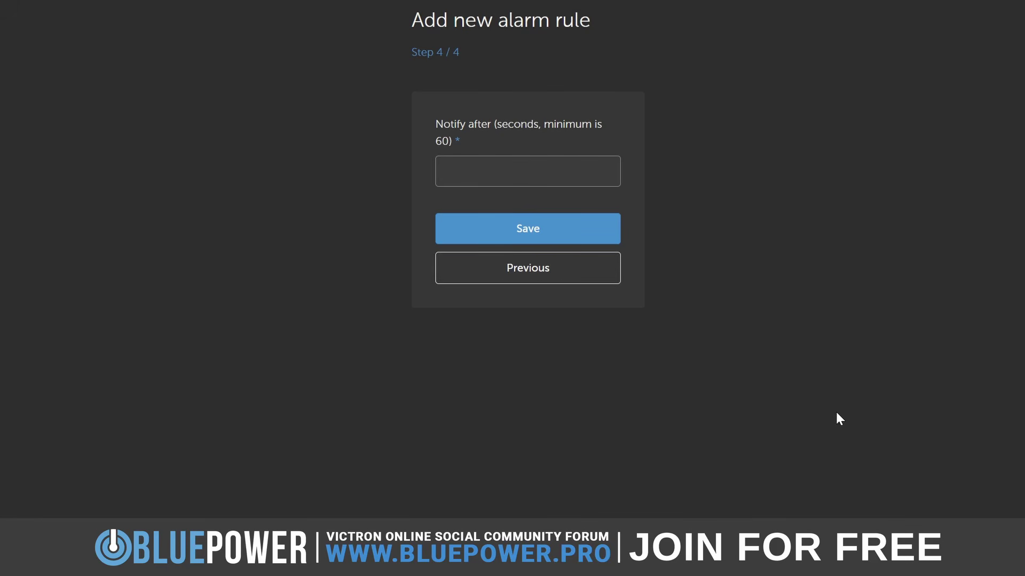
Step: Set the notification delay to 60 seconds, save the state of charge alarm rule and view its settings
{"action": "type", "text": "60"}
{"action": "left_click", "coordinate": [583, 229]}
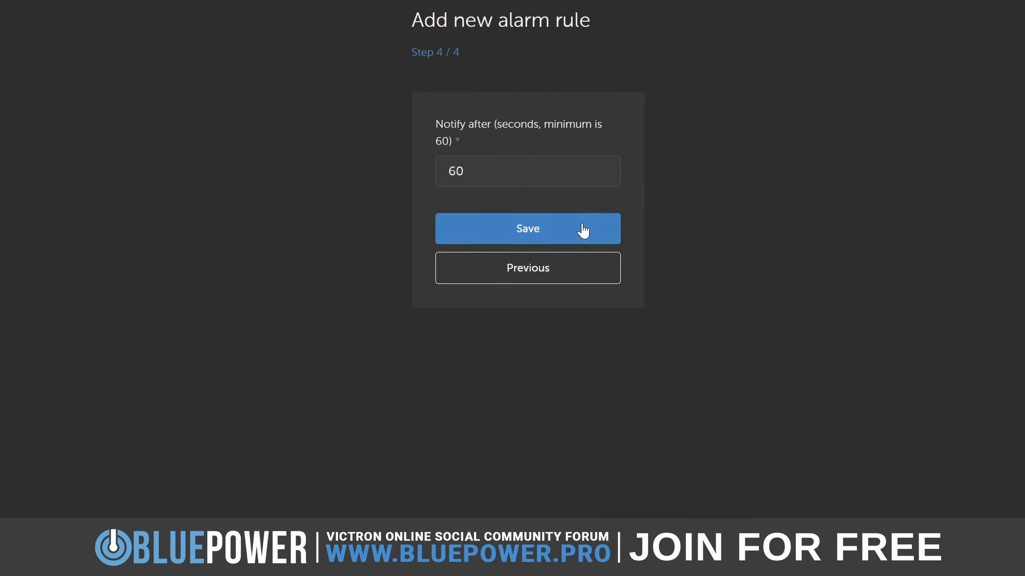
{"action": "left_click", "coordinate": [874, 149]}
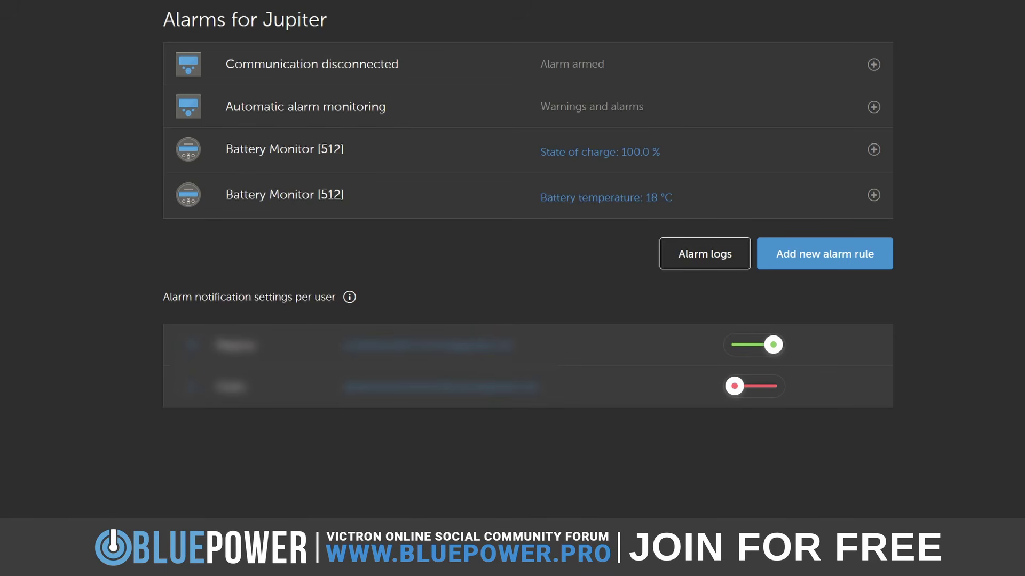
Step: Start a new alarm rule for the MultiPlus-II 48/3000/35-32 device and continue to the parameter stage
{"action": "left_click", "coordinate": [813, 254]}
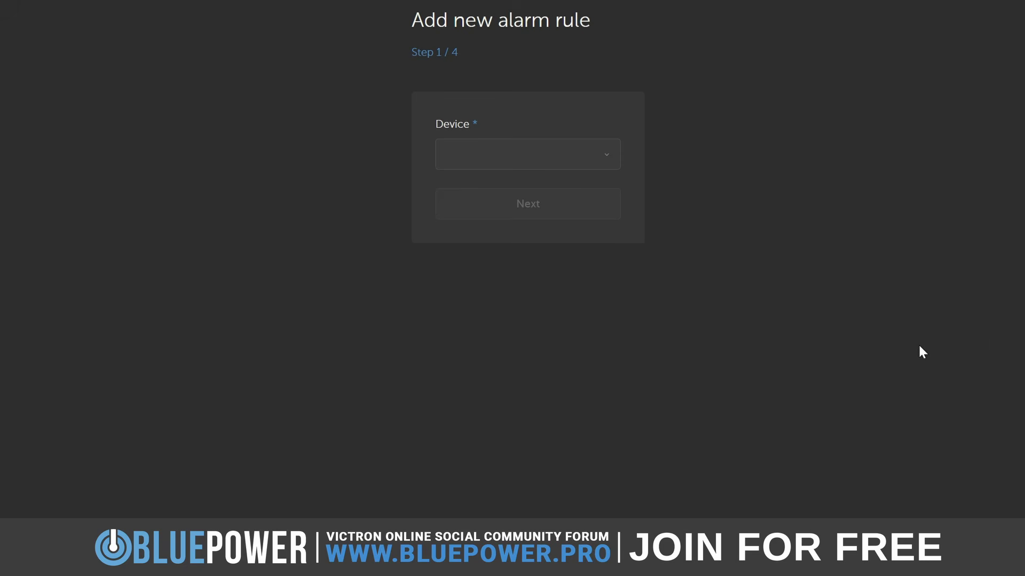
{"action": "left_click", "coordinate": [608, 155]}
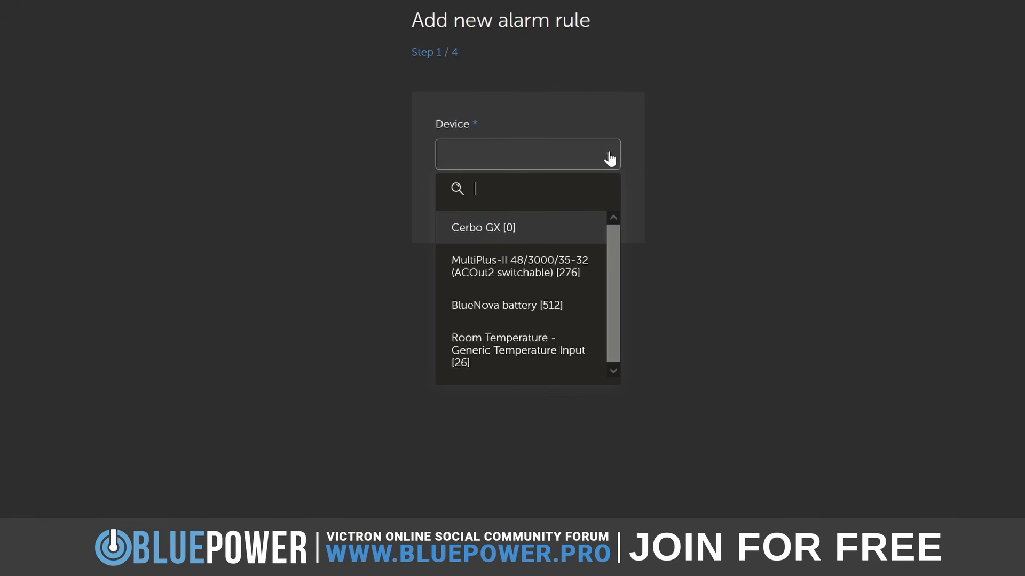
{"action": "left_click", "coordinate": [586, 272]}
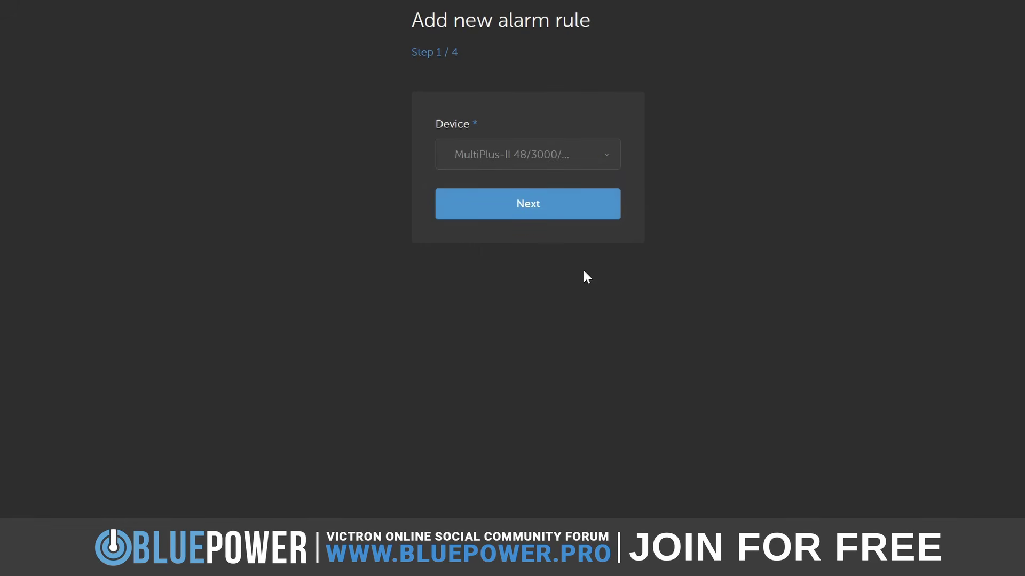
{"action": "left_click", "coordinate": [557, 211]}
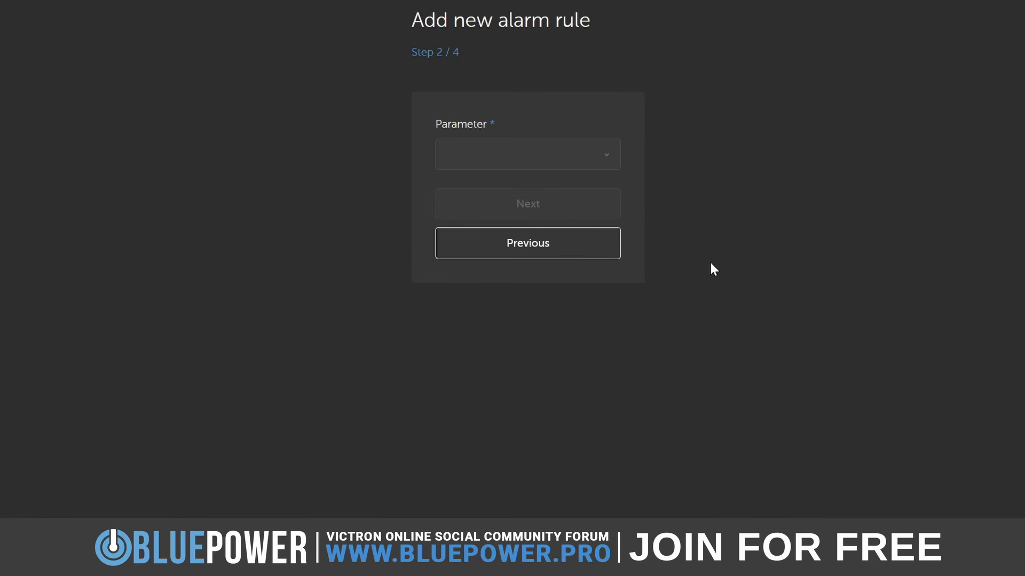
Step: Choose VE.Bus state as the alarm parameter and continue to the stage for arming individual states
{"action": "left_click", "coordinate": [496, 164]}
{"action": "type", "text": "state"}
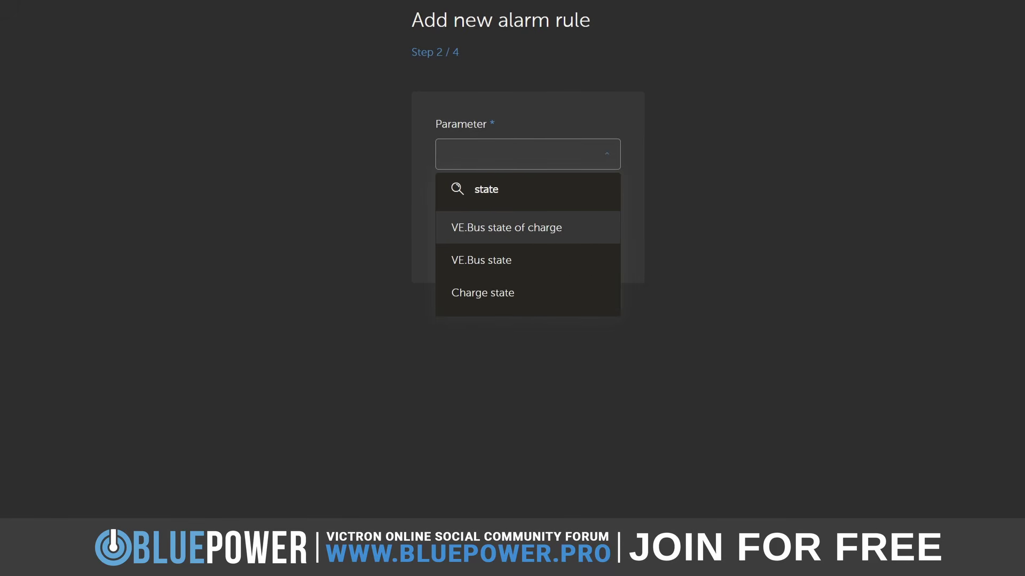
{"action": "left_click", "coordinate": [497, 261]}
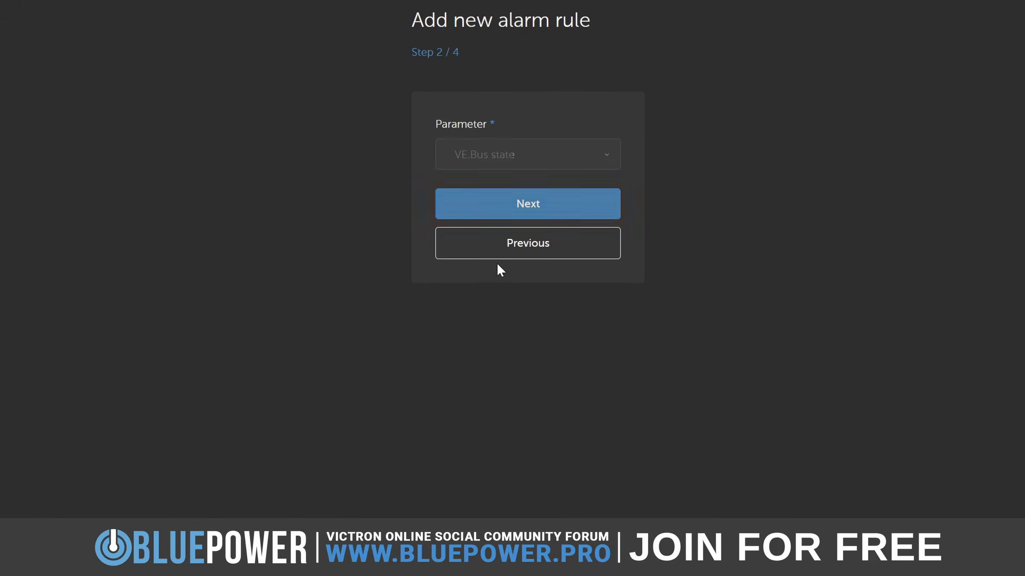
{"action": "left_click", "coordinate": [579, 214]}
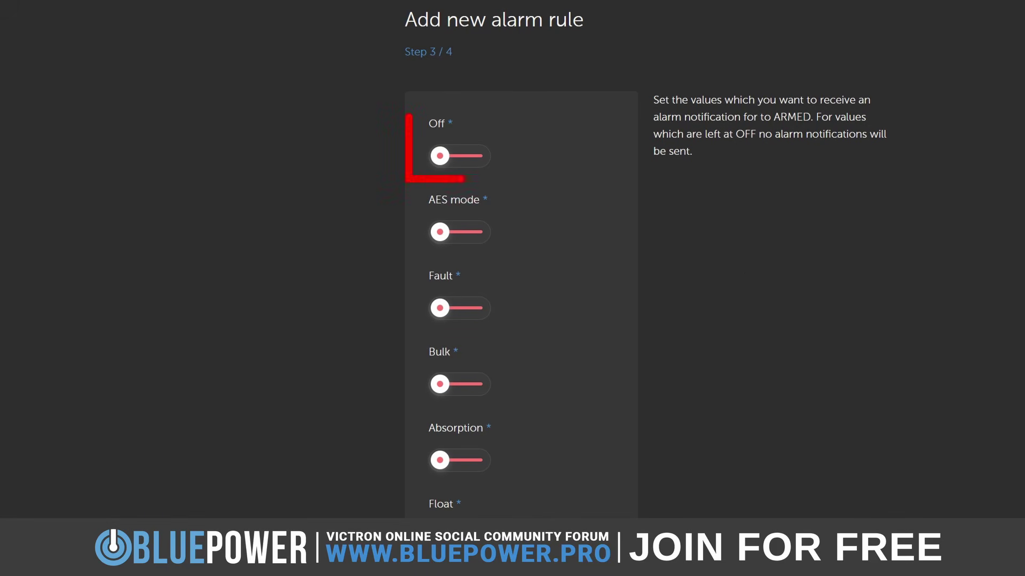
Step: Arm alarm notifications for the Off, Bulk, Absorption and Inverting states
{"action": "left_click", "coordinate": [446, 155]}
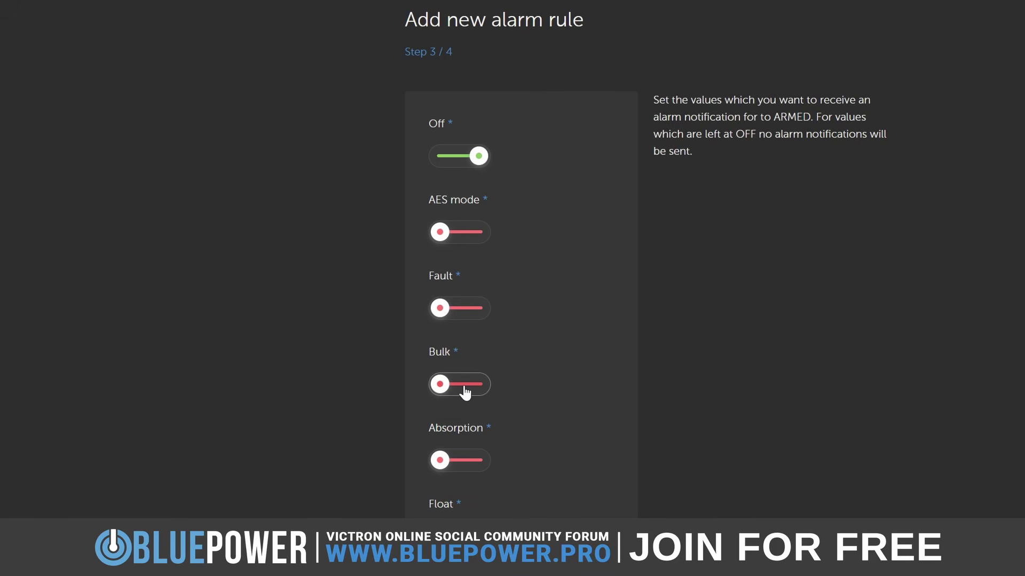
{"action": "left_click", "coordinate": [465, 393]}
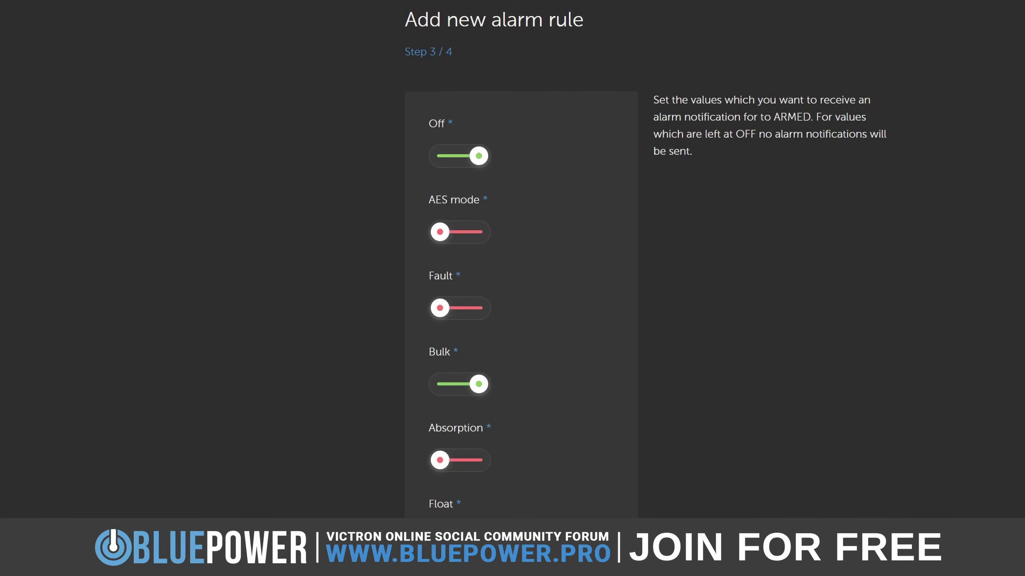
{"action": "left_click", "coordinate": [471, 459]}
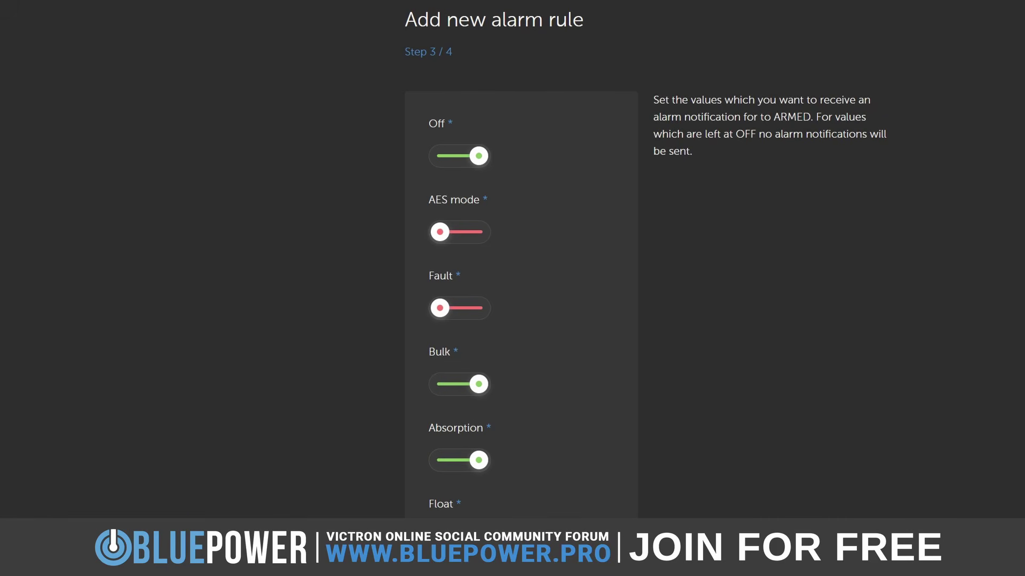
{"action": "scroll", "coordinate": [521, 267], "scroll_direction": "down", "scroll_amount": 10}
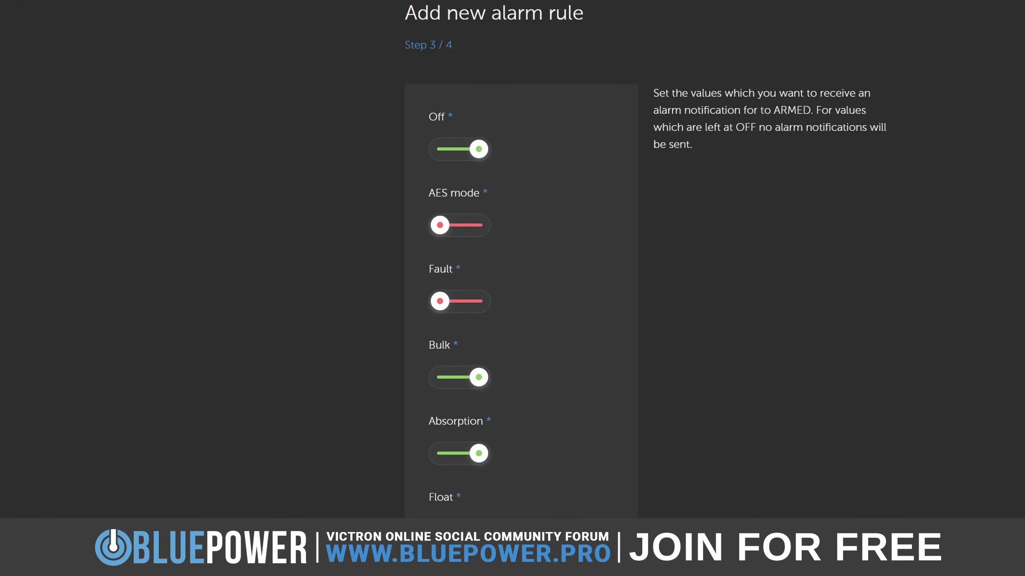
{"action": "scroll", "coordinate": [521, 267], "scroll_direction": "down", "scroll_amount": 1}
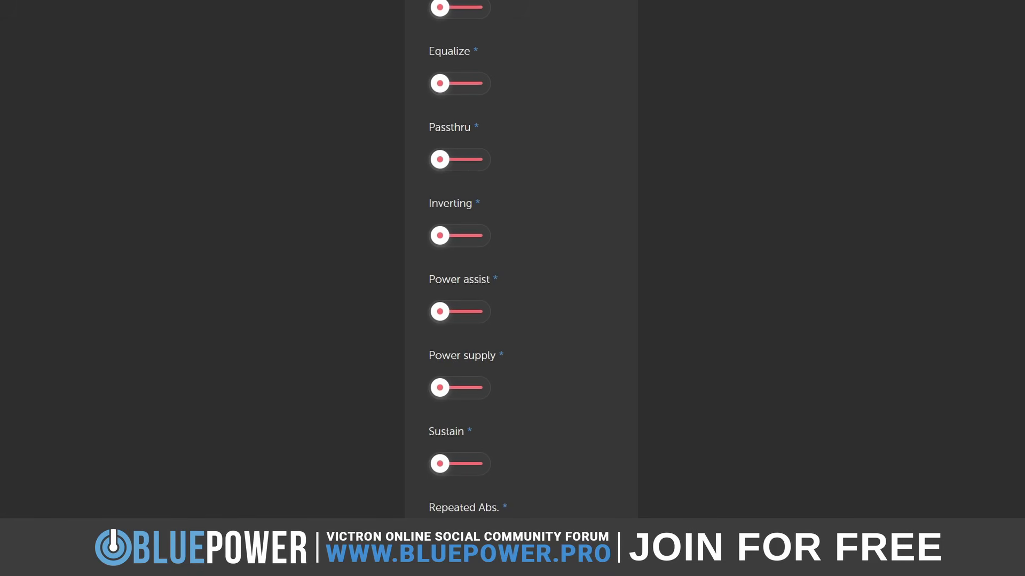
{"action": "left_click", "coordinate": [472, 238]}
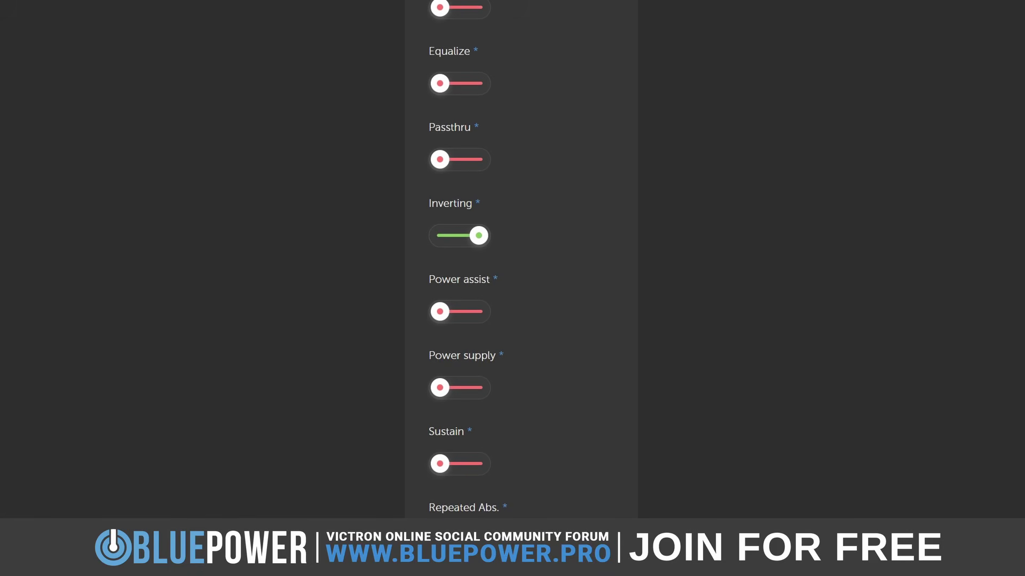